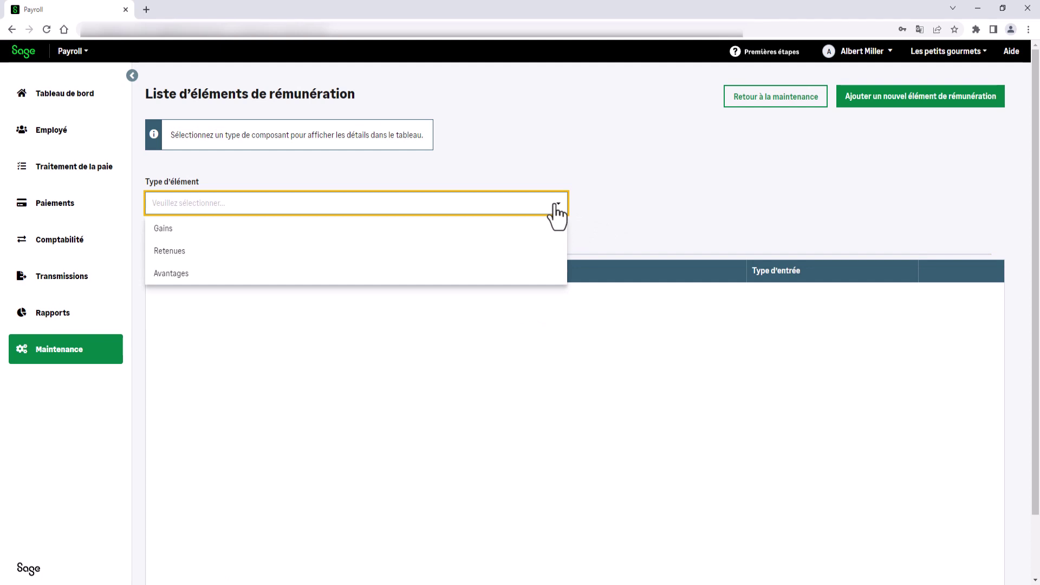
- List the pay elements of type Retenues and open the REER (cotisation de l'employé) element
click(527, 252)
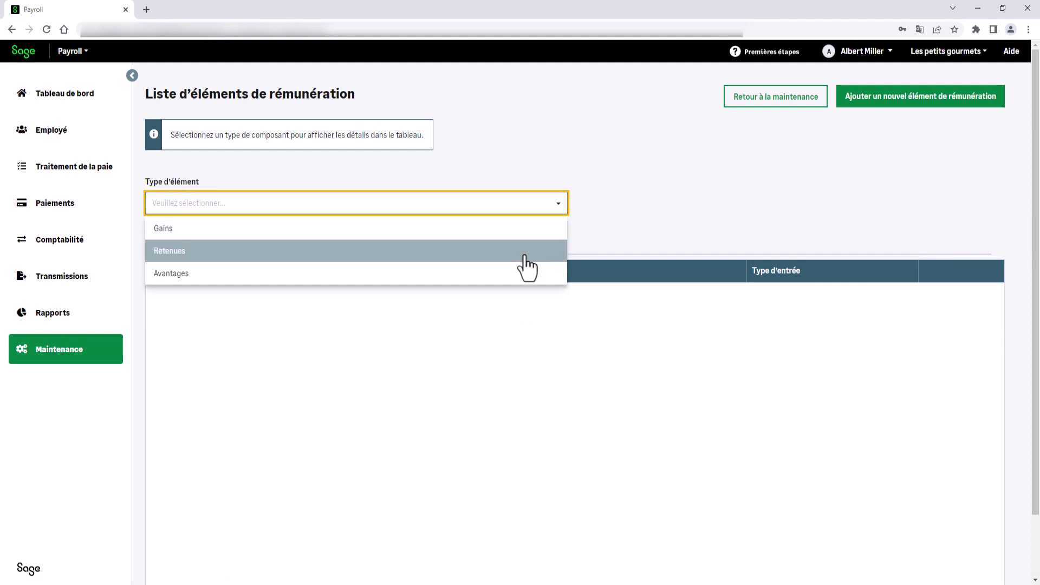
click(632, 176)
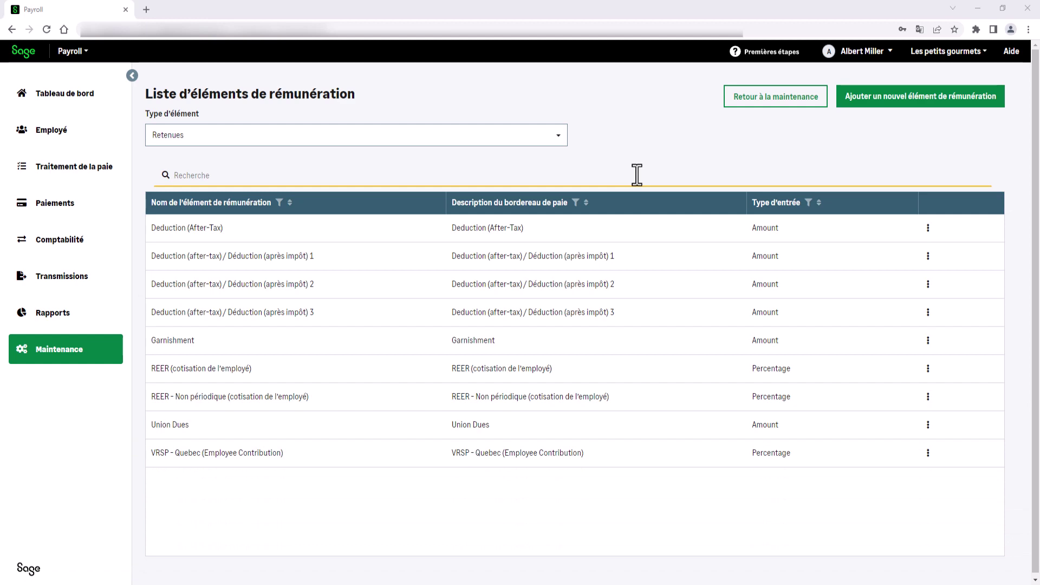
click(657, 377)
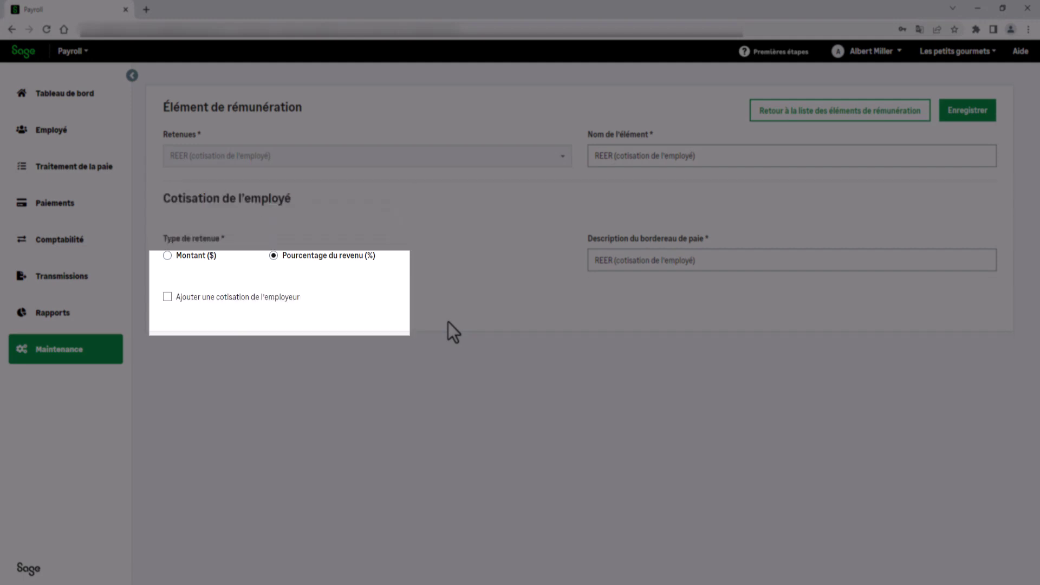
- Add an employer contribution to the REER element with a 100% employer share and a 4% maximum contribution, and save it
click(290, 301)
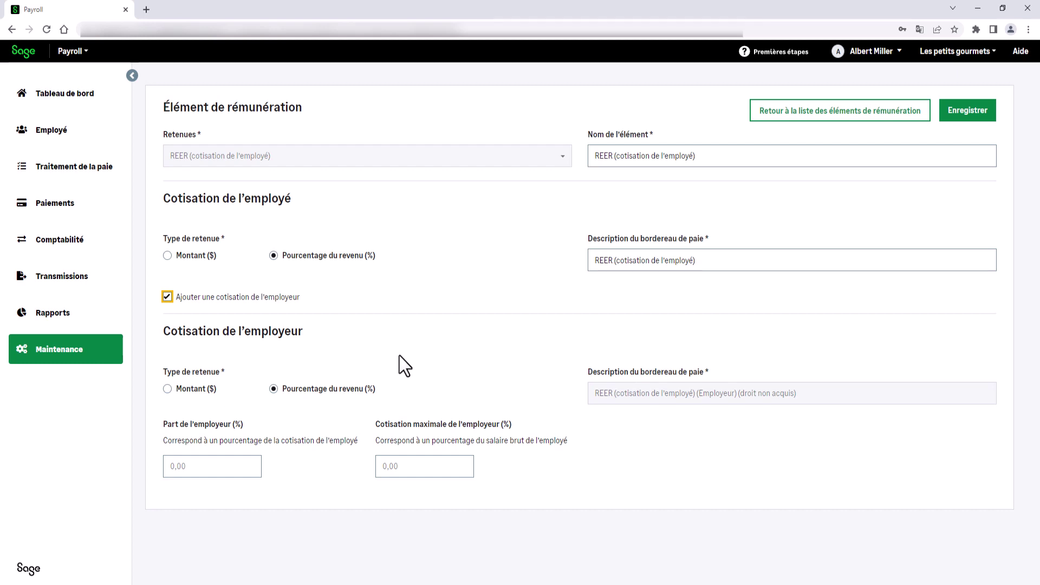
click(247, 466)
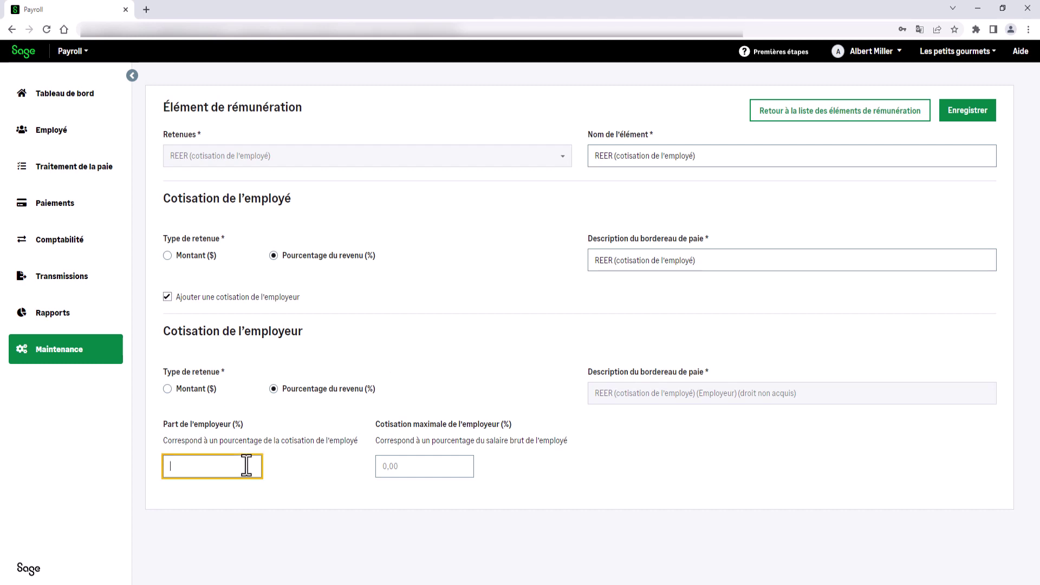
text(100)
click(419, 465)
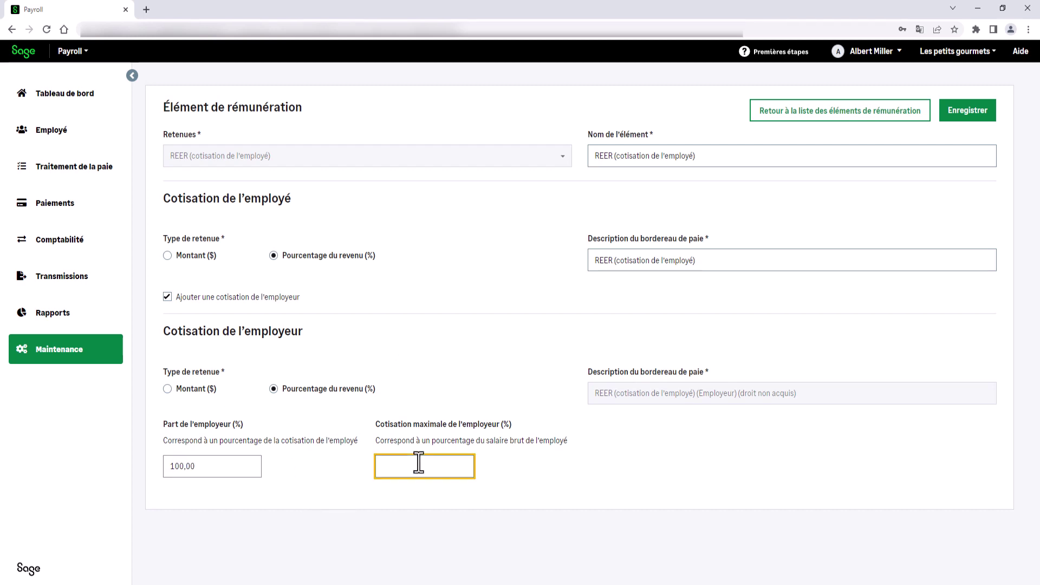
text(4)
click(522, 495)
click(978, 120)
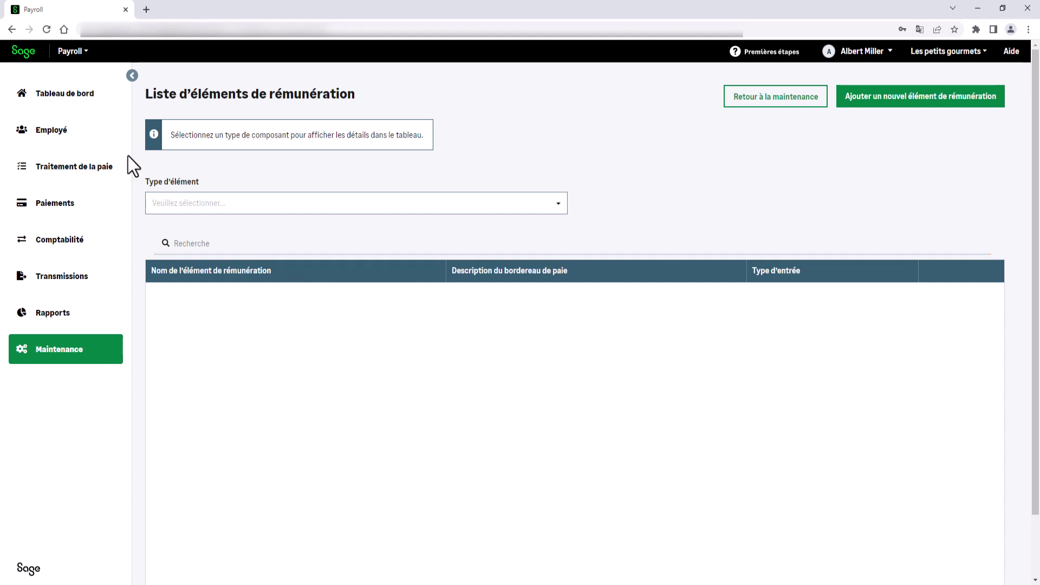
- Open the employee's record at the pay slip values section
click(92, 136)
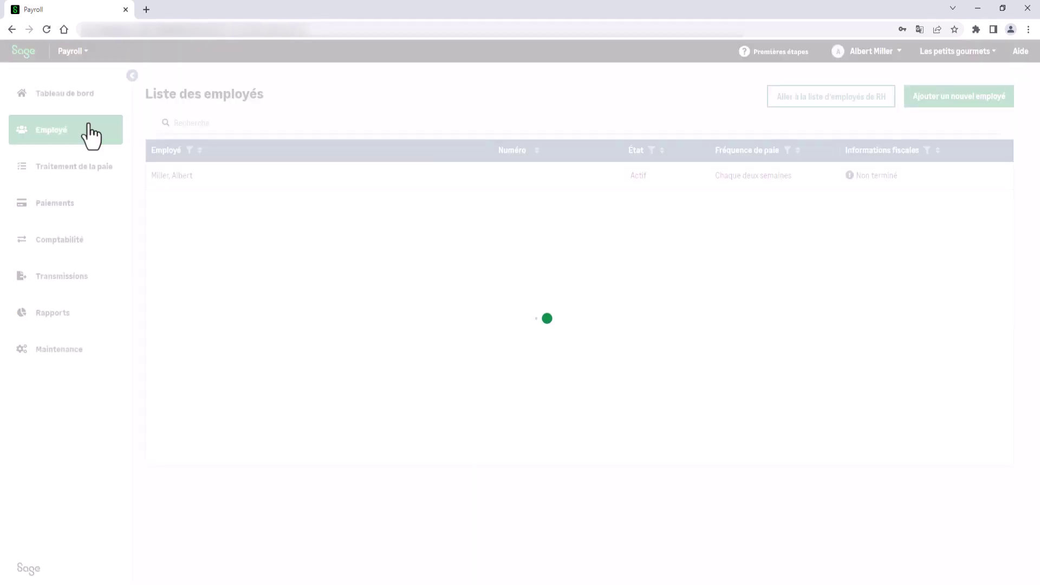
click(276, 187)
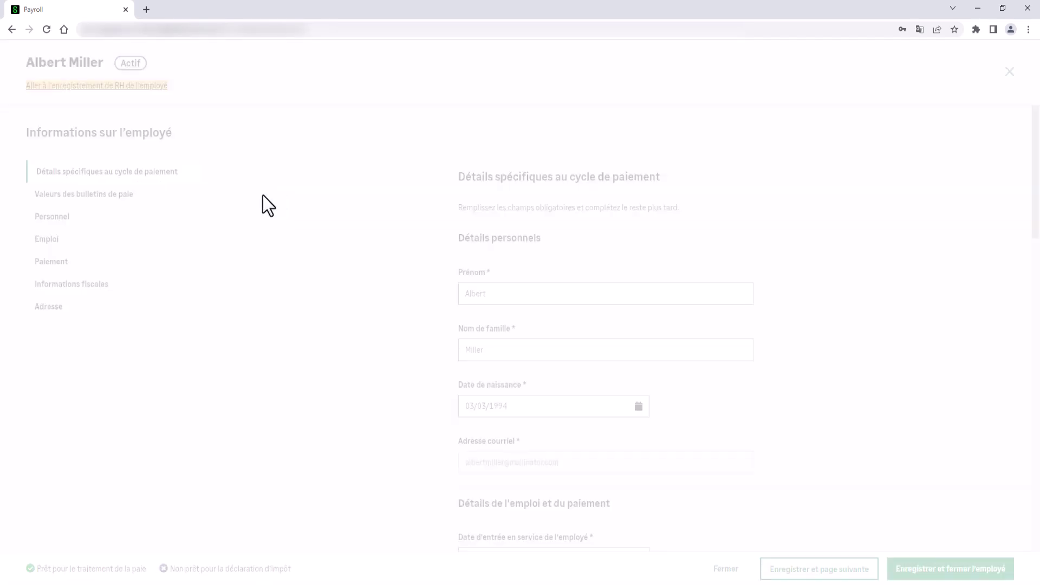
click(142, 196)
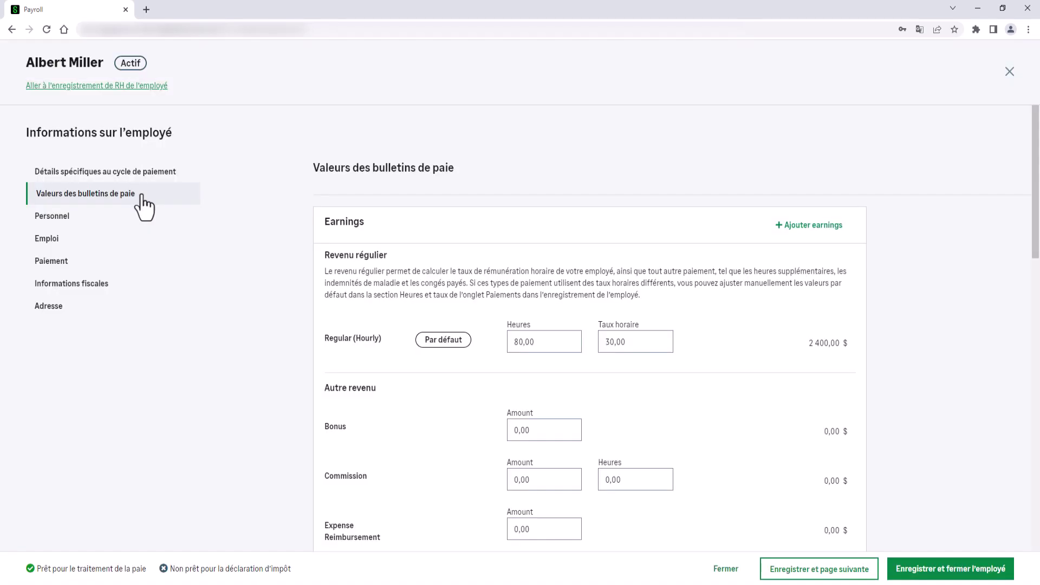
- Set the employee's REER (cotisation de l'employé) deduction to 8%, and save and close the employee record
scroll(710, 275, down, 15)
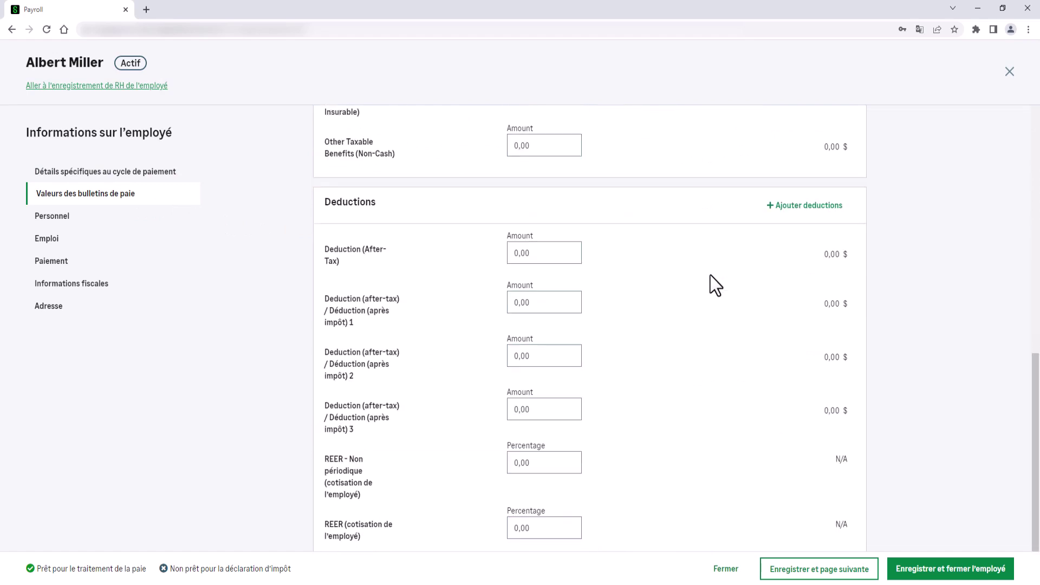
scroll(711, 275, down, 1)
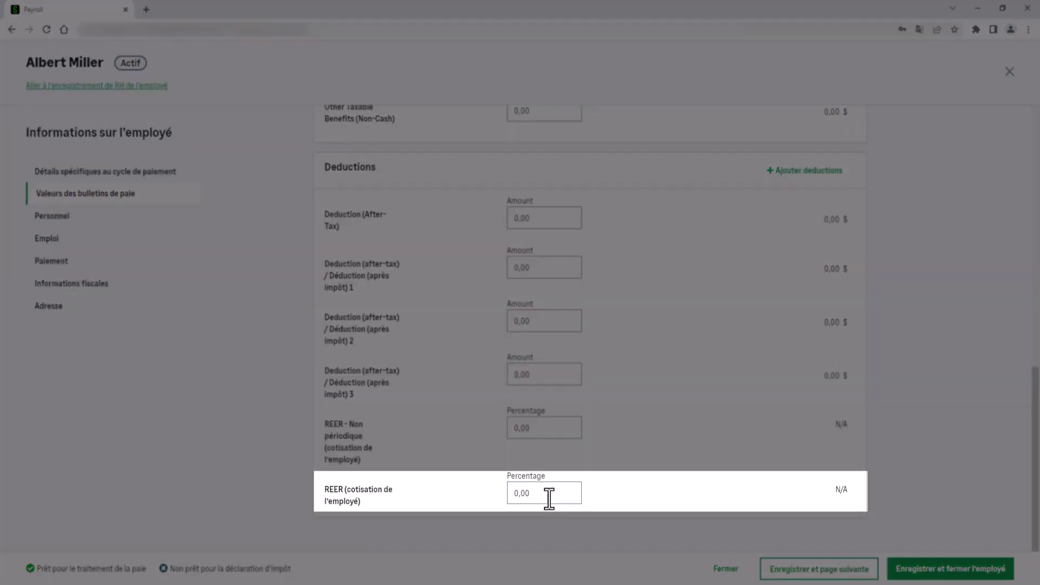
click(549, 498)
text(8)
click(623, 508)
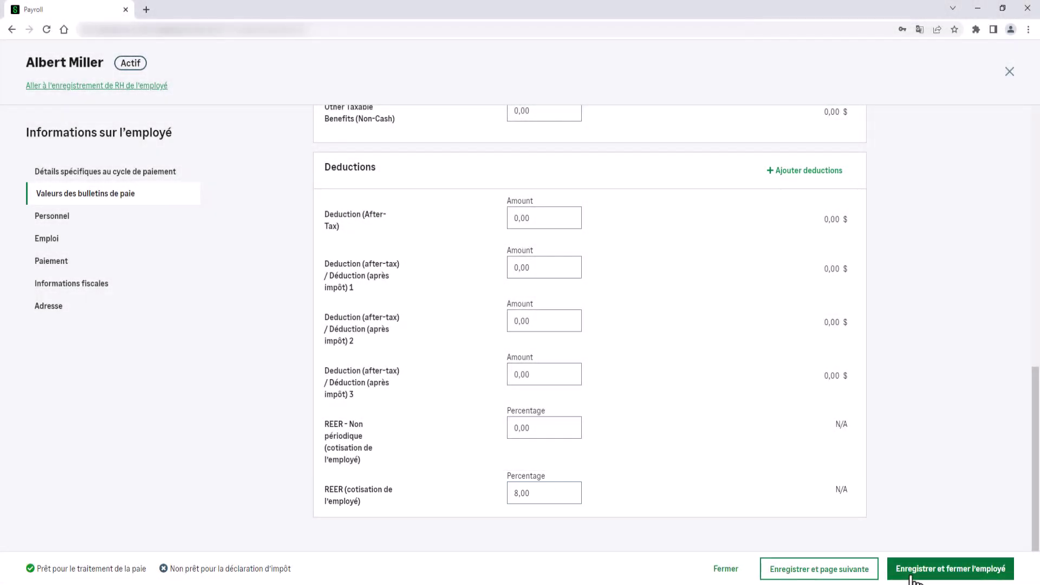
click(912, 569)
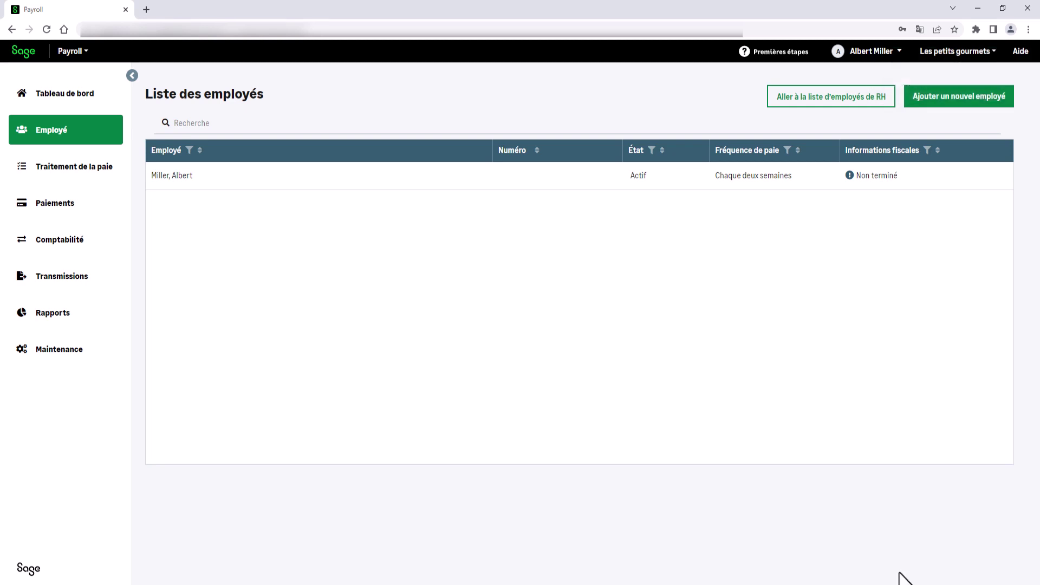
- Start processing the bi-weekly hourly payroll and open the employee's pay entry details
click(102, 173)
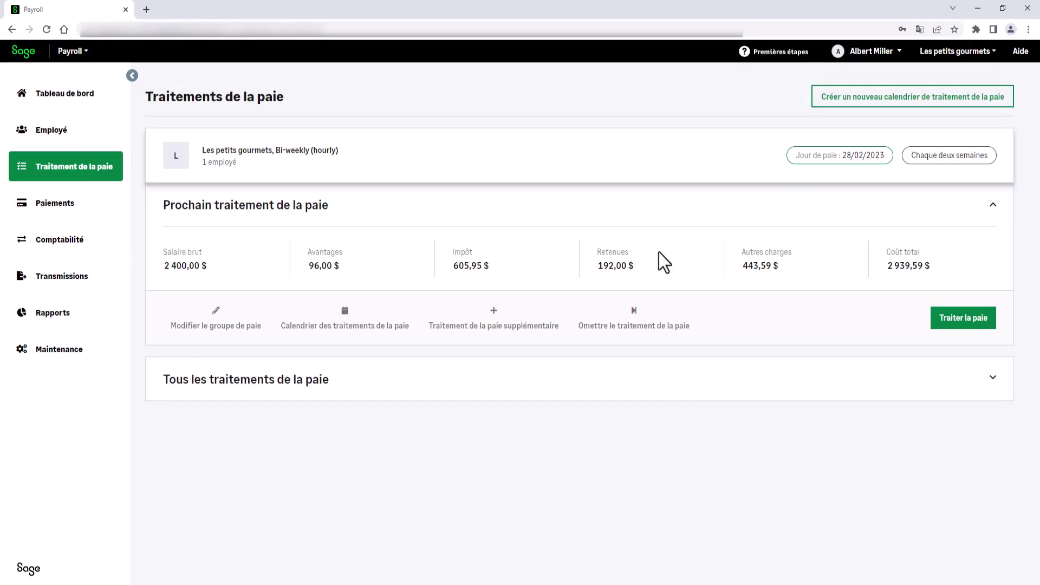
click(945, 339)
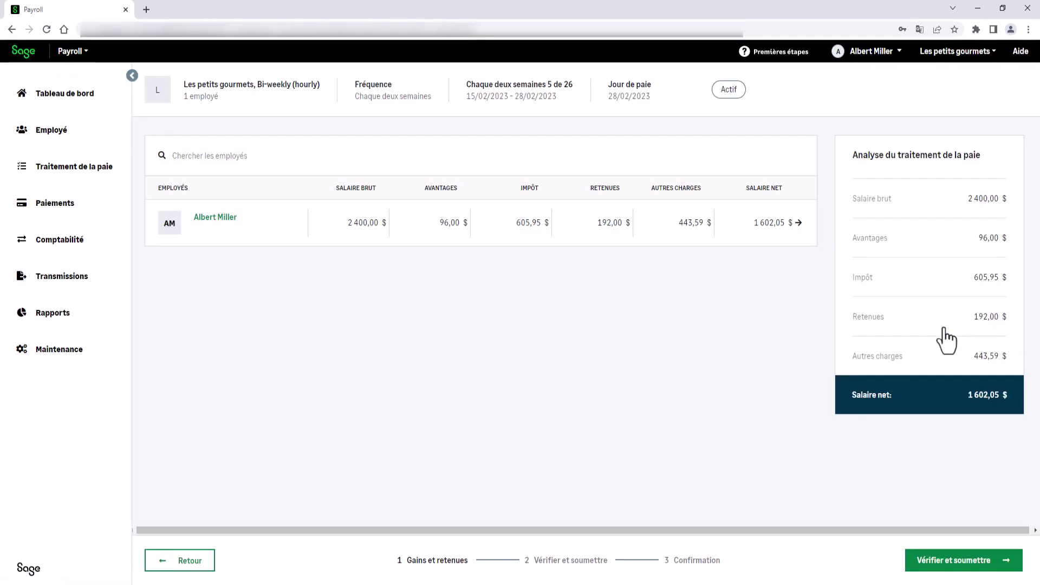
click(665, 236)
- Review the REER deduction, the employer contribution expense and the matching benefit in the employee's pay entry, and save and close it
scroll(854, 352, down, 1)
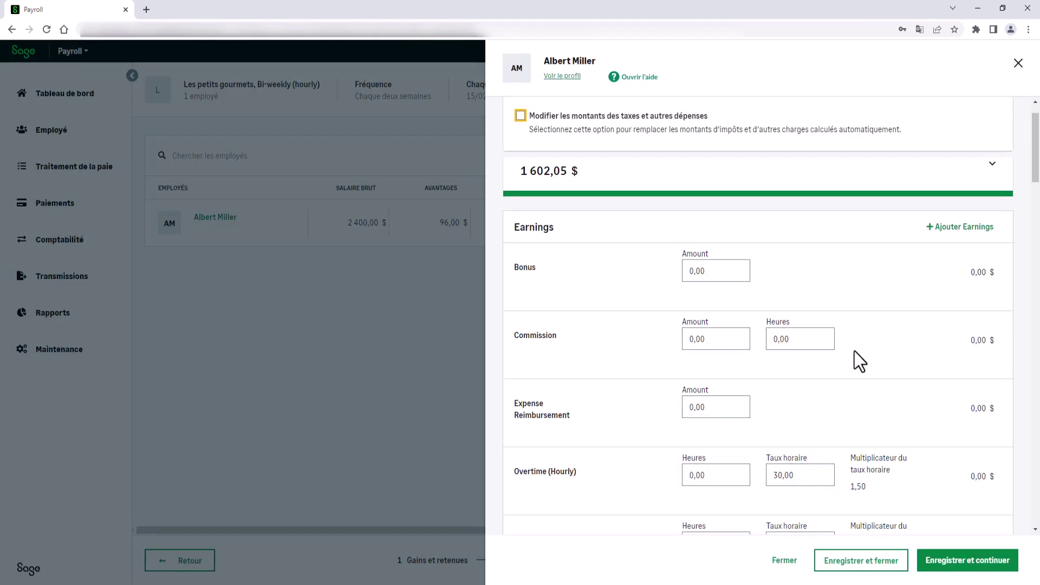
scroll(854, 352, down, 20)
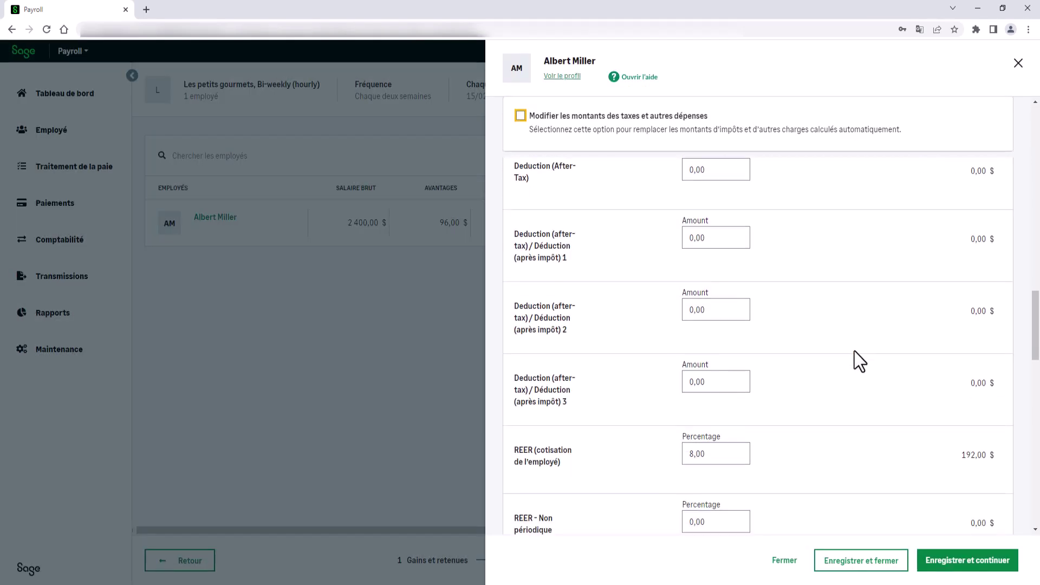
scroll(854, 351, down, 3)
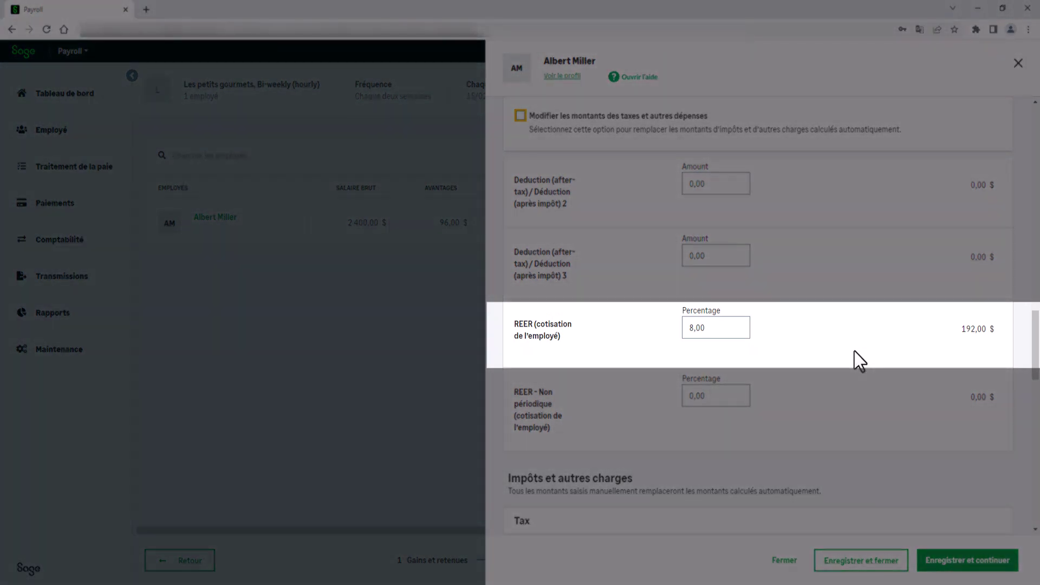
scroll(854, 351, down, 8)
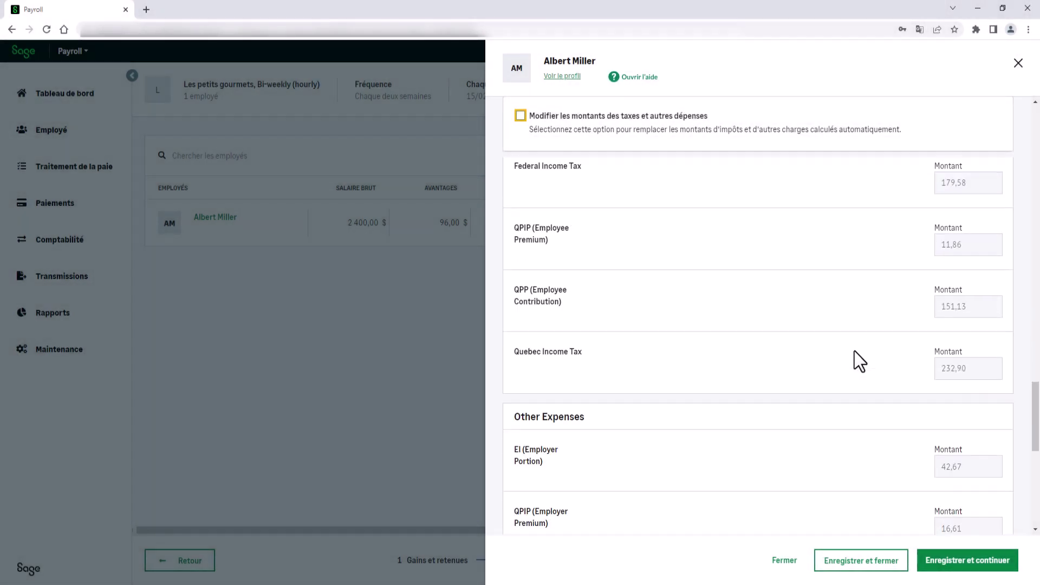
scroll(854, 351, down, 7)
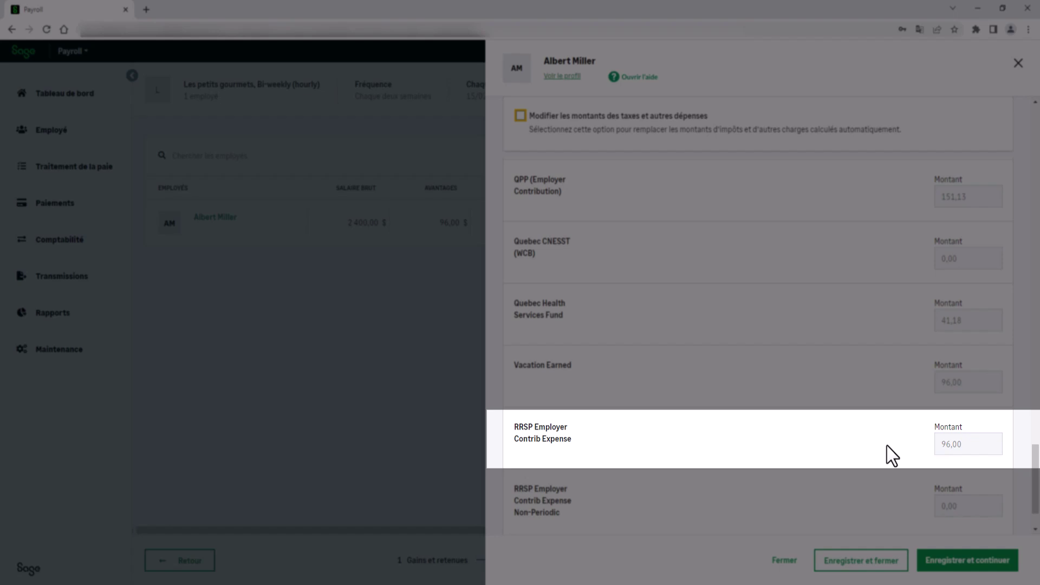
scroll(887, 448, up, 14)
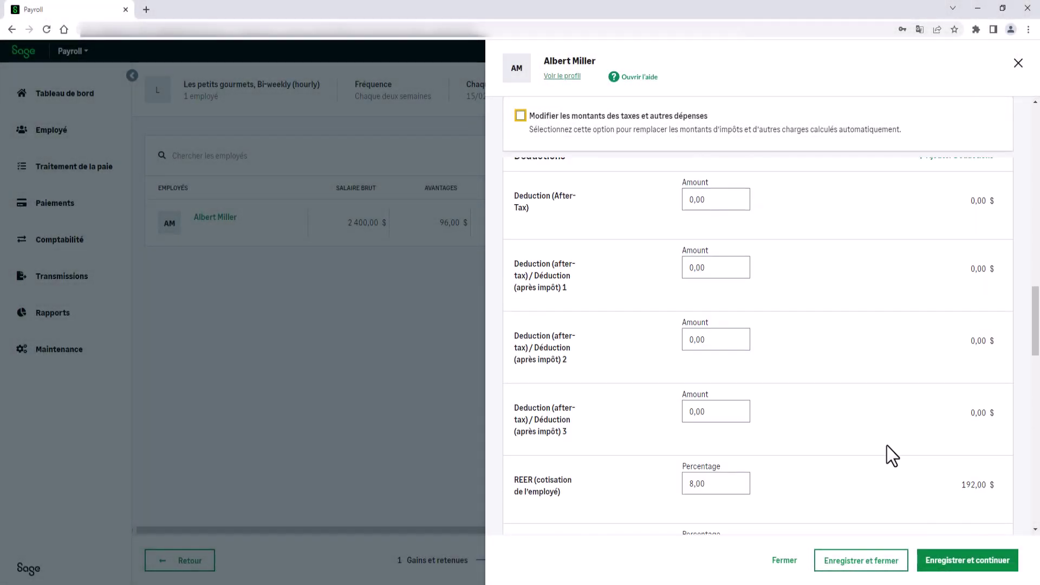
scroll(887, 446, up, 10)
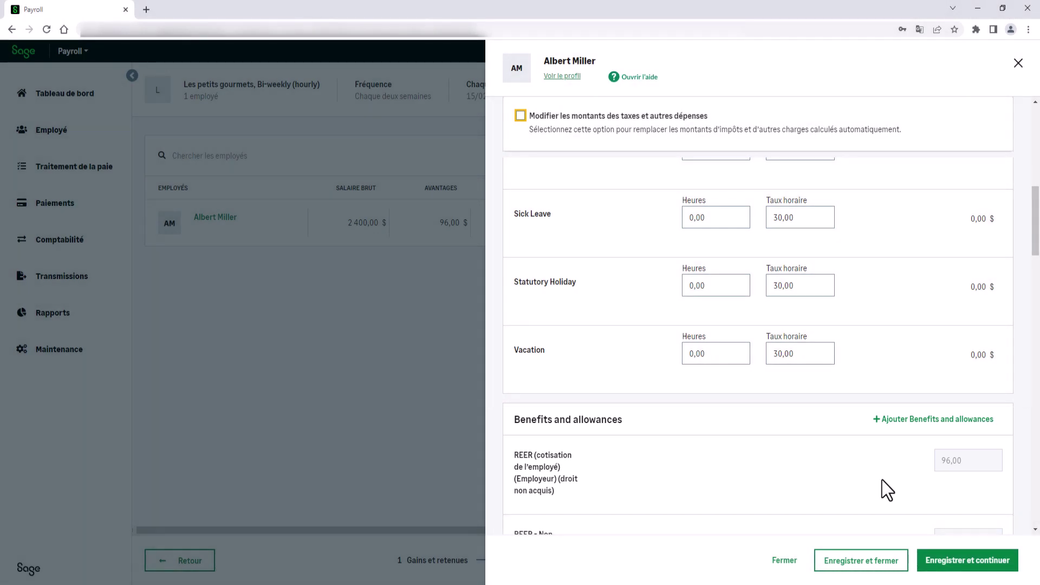
click(900, 566)
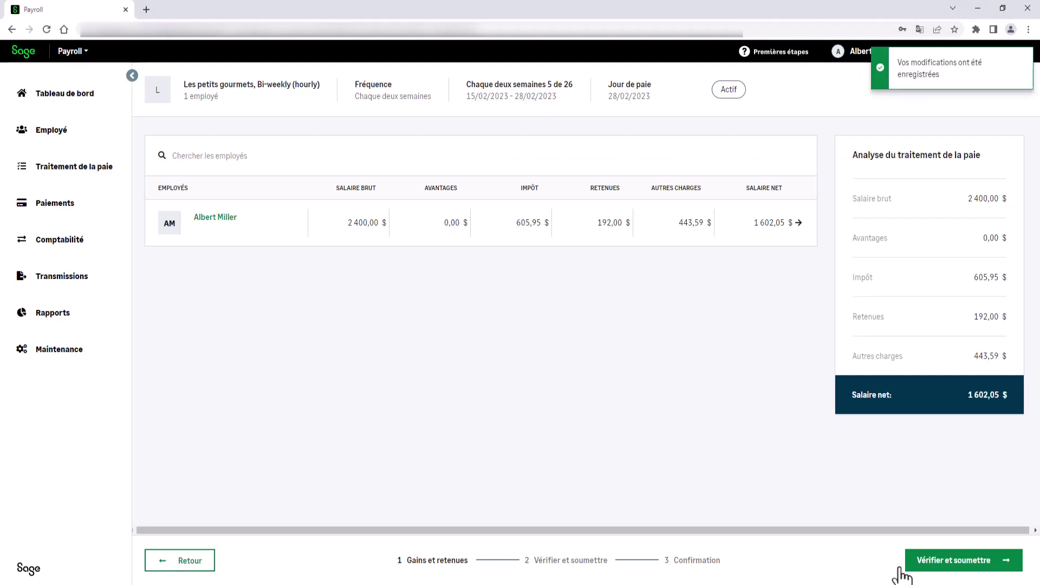
- Submit the payroll run for verification, review its summary totals, and confirm and finalize it
click(901, 568)
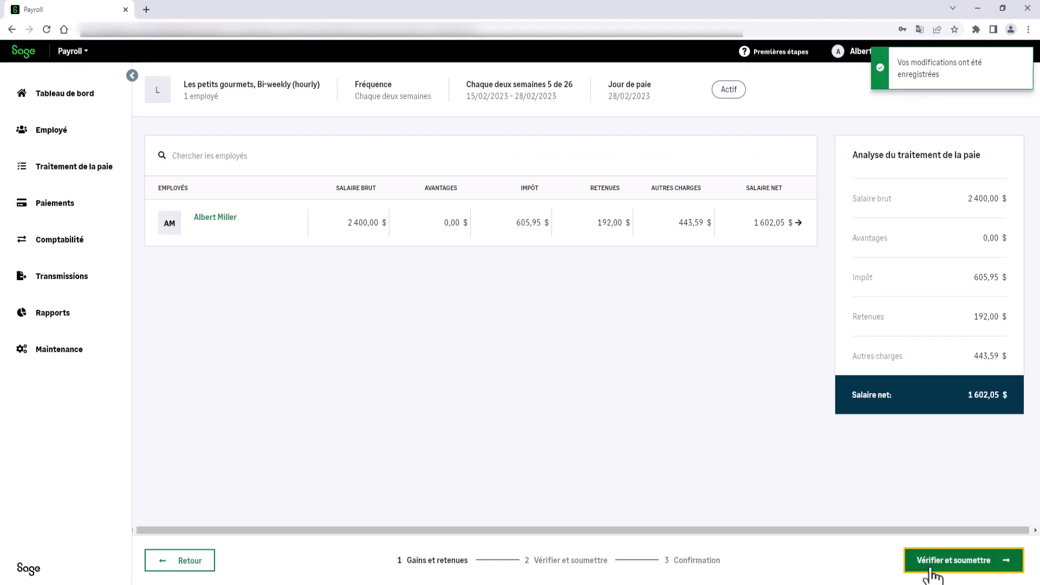
scroll(955, 512, down, 10)
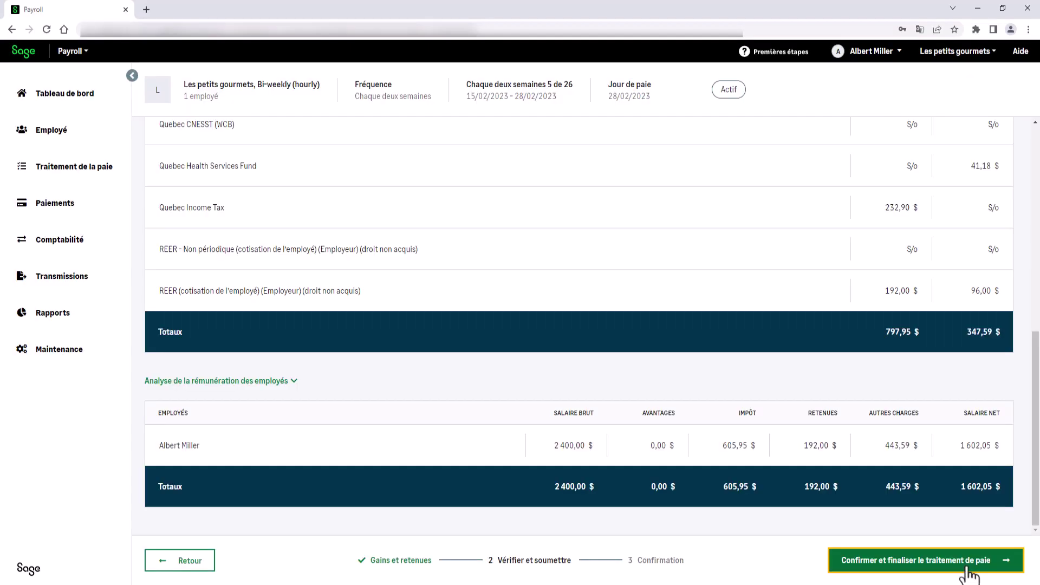
click(967, 568)
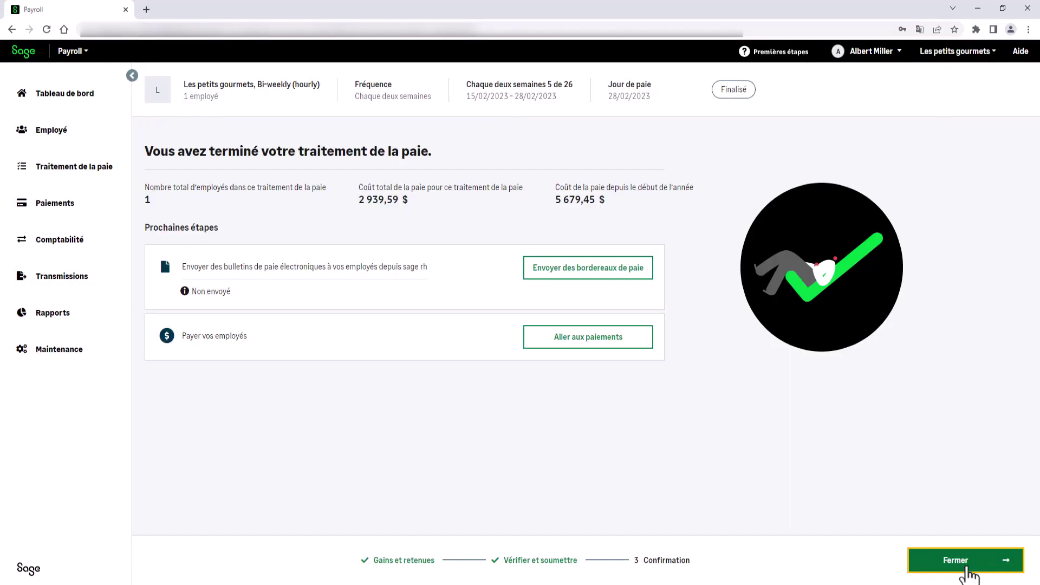